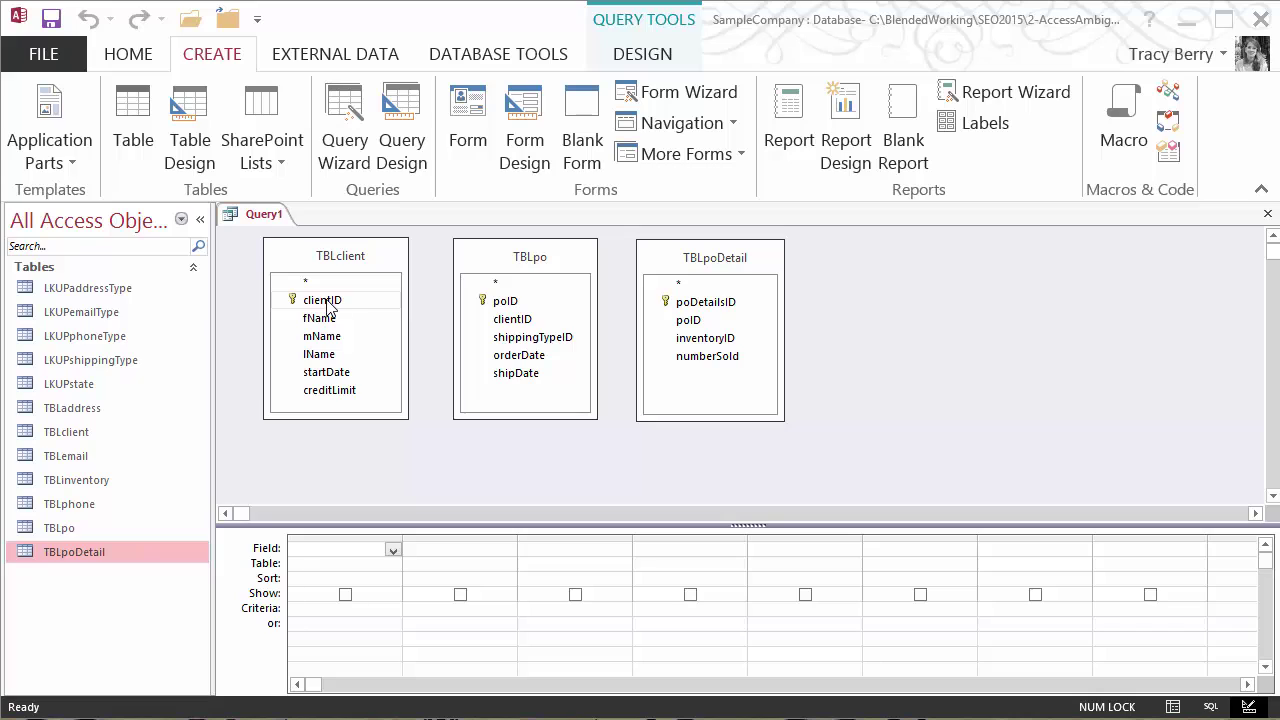
Step: Link TBLclient to TBLpo on clientID using join option 2, including all TBLclient records
left_click_drag(326, 300, 509, 323)
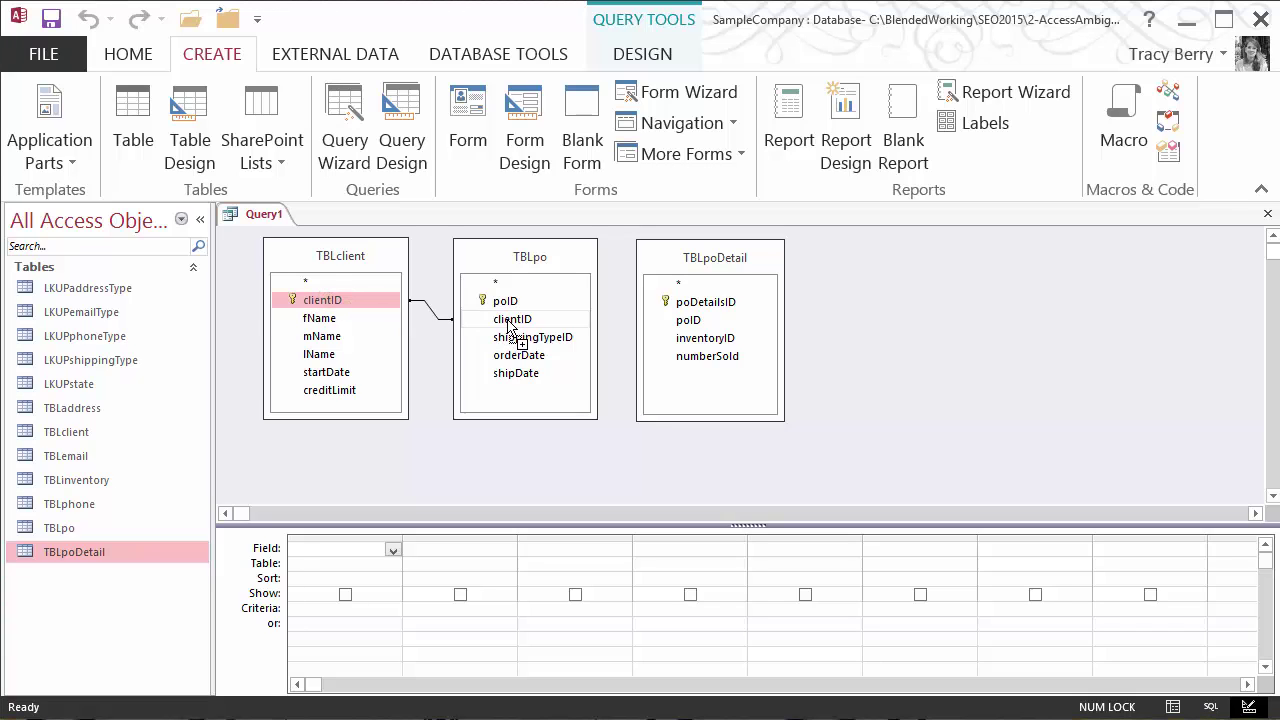
double_click(434, 318)
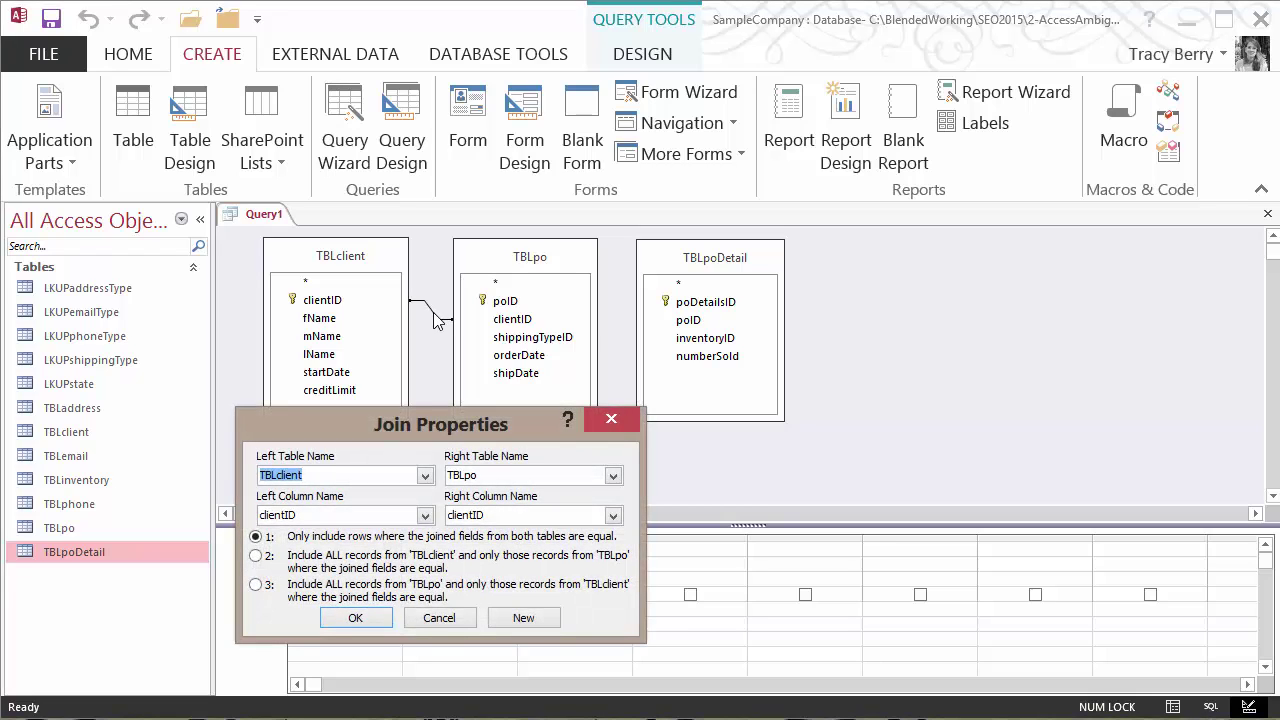
left_click(256, 556)
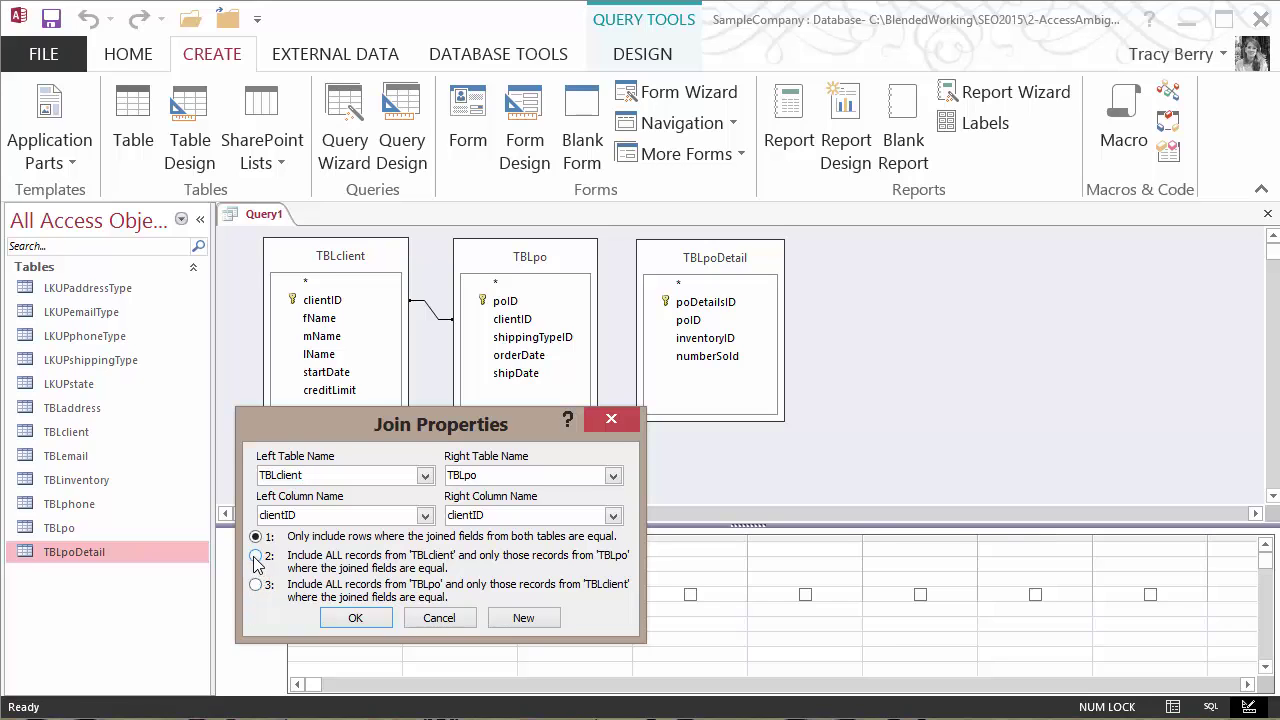
left_click(362, 618)
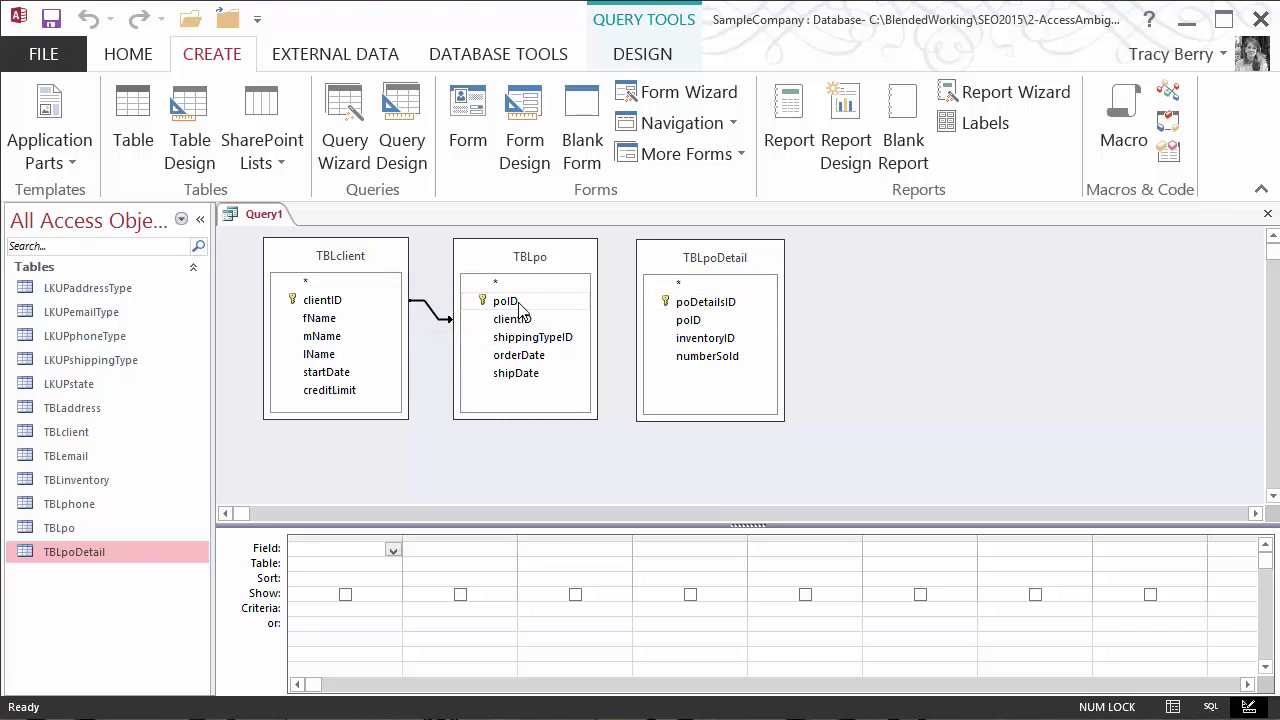
Step: Link TBLpo to TBLpoDetail on poID using join option 3, including all TBLpoDetail records
left_click_drag(518, 305, 687, 323)
double_click(620, 318)
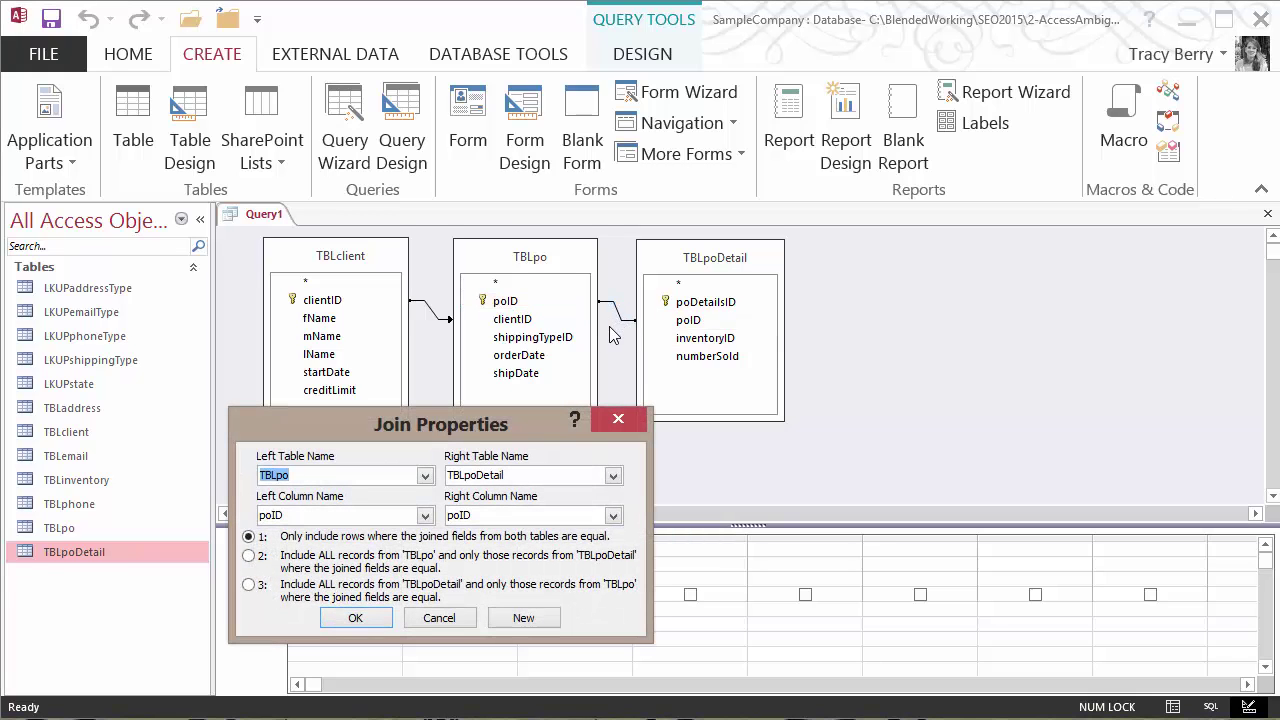
left_click(250, 586)
left_click(355, 619)
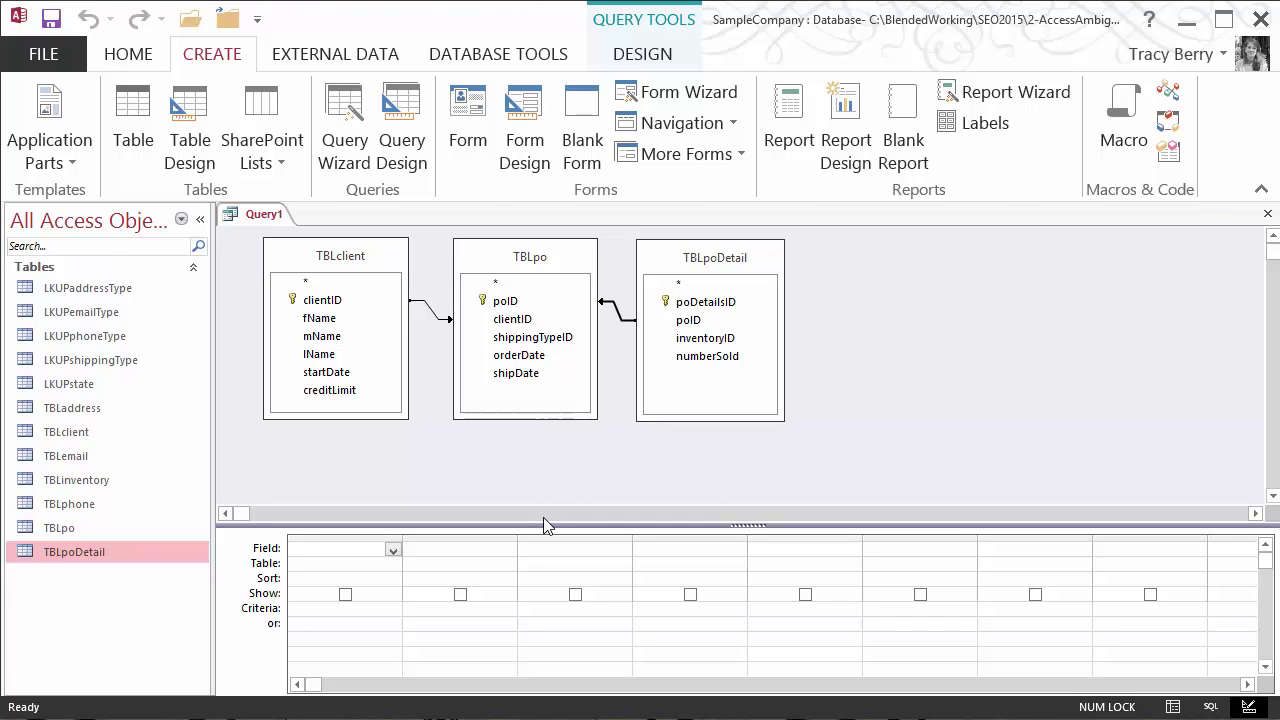
Step: Switch the TBLpo–TBLpoDetail poID join to option 2, keeping all TBLpo records
double_click(622, 318)
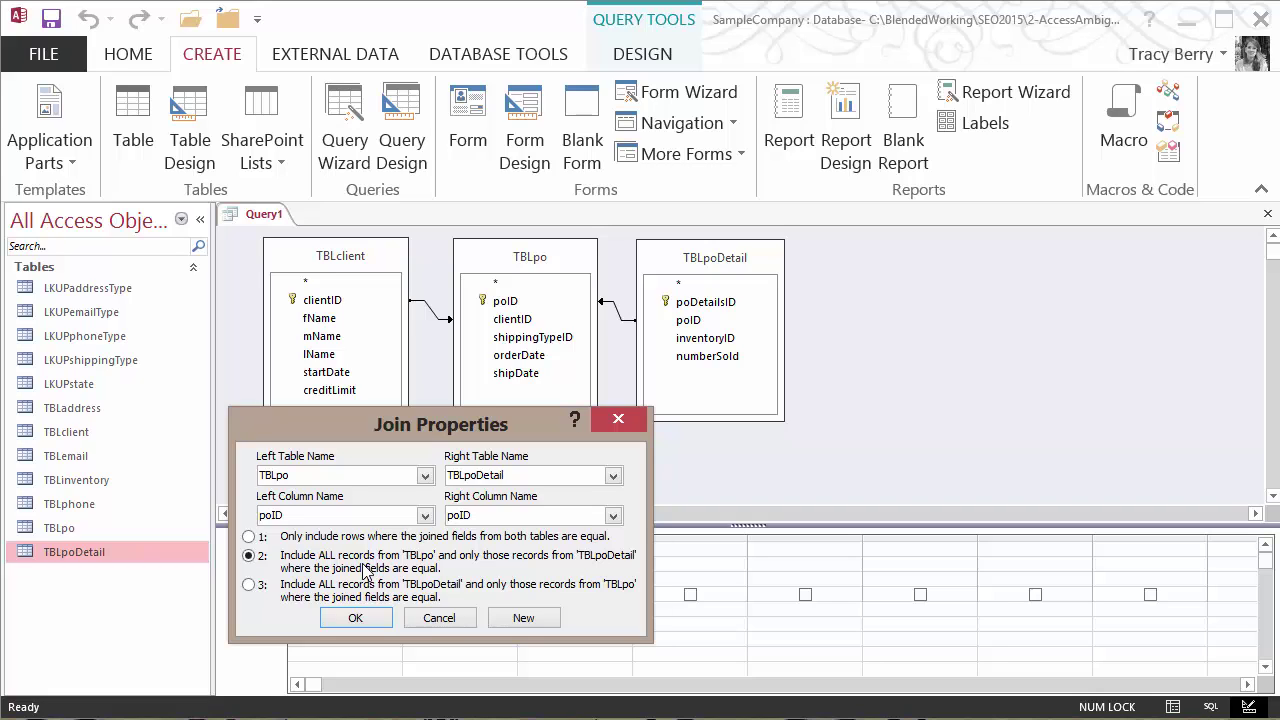
left_click(355, 618)
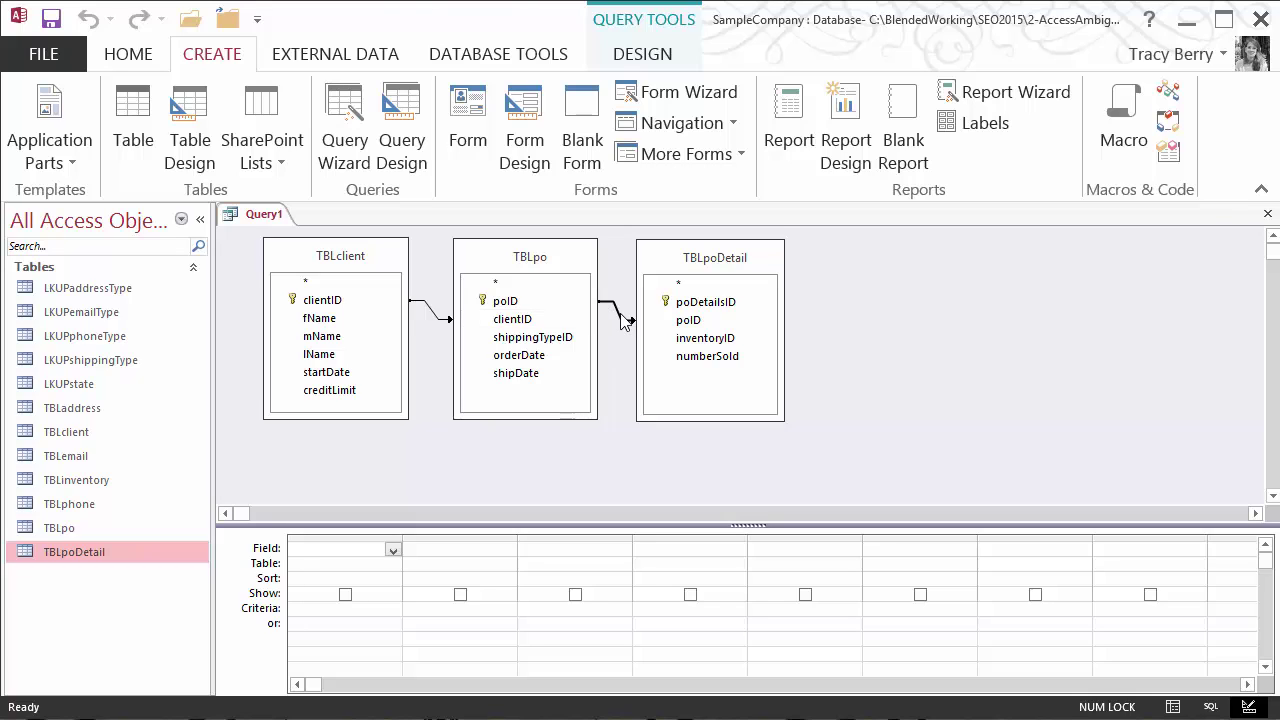
Step: Delete the TBLpo–TBLpoDetail join and TBLpoDetail table, then save the query as Query1
key("Delete")
left_click(663, 283)
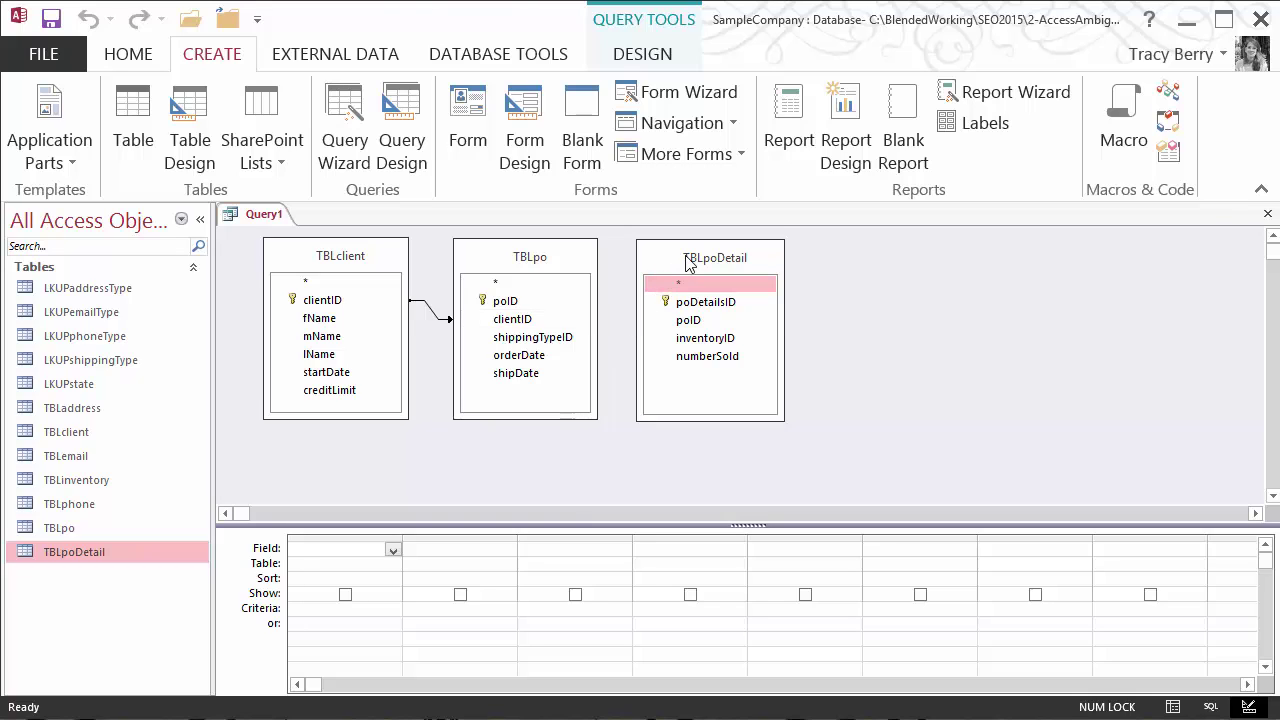
right_click(688, 260)
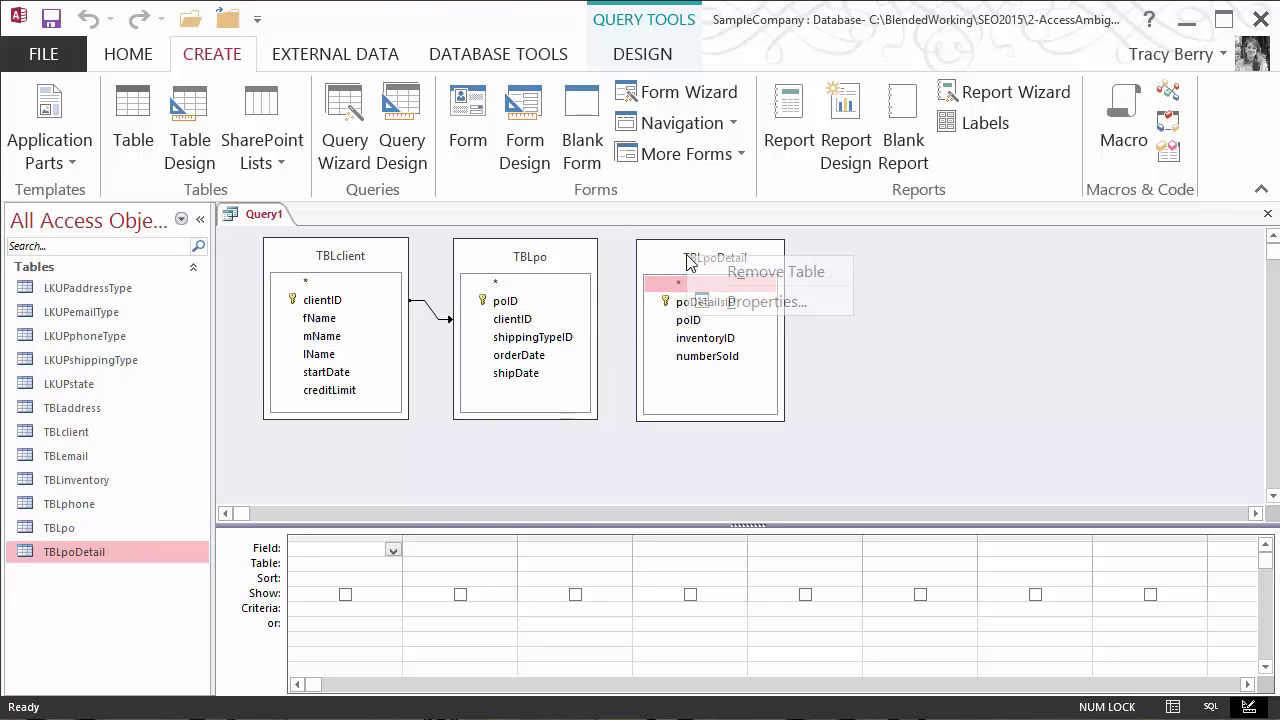
left_click(735, 272)
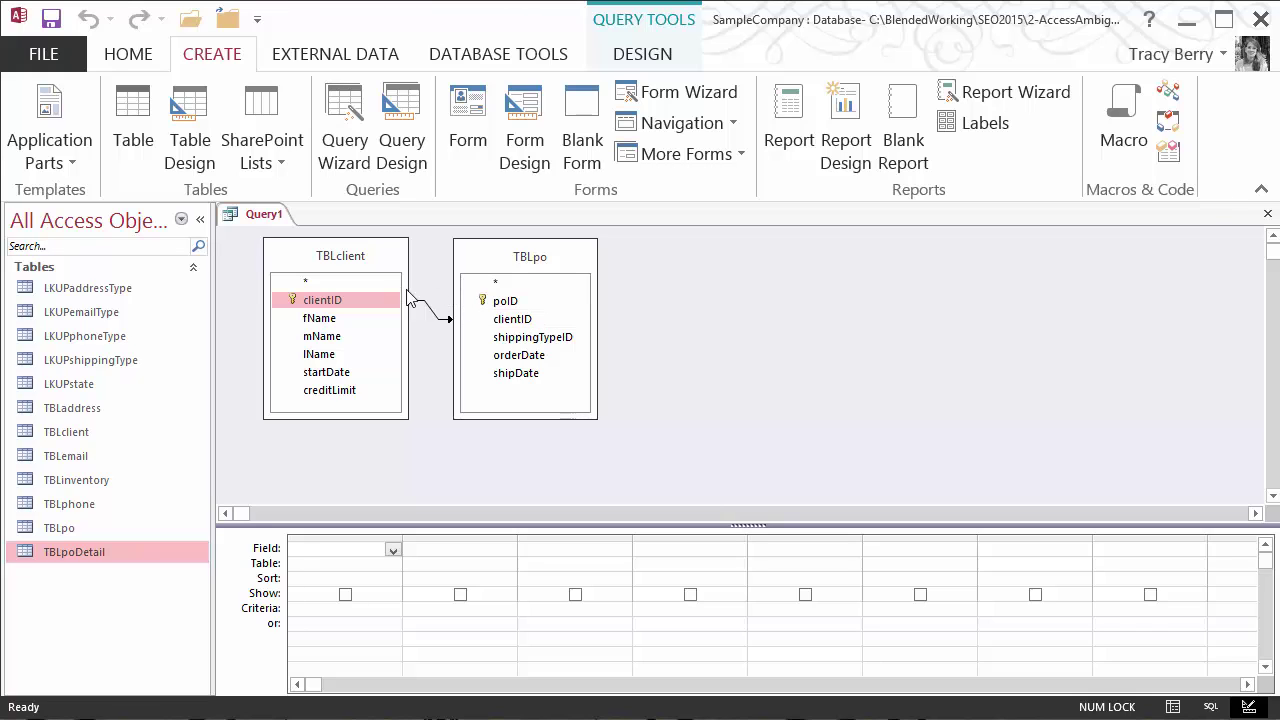
left_click(50, 18)
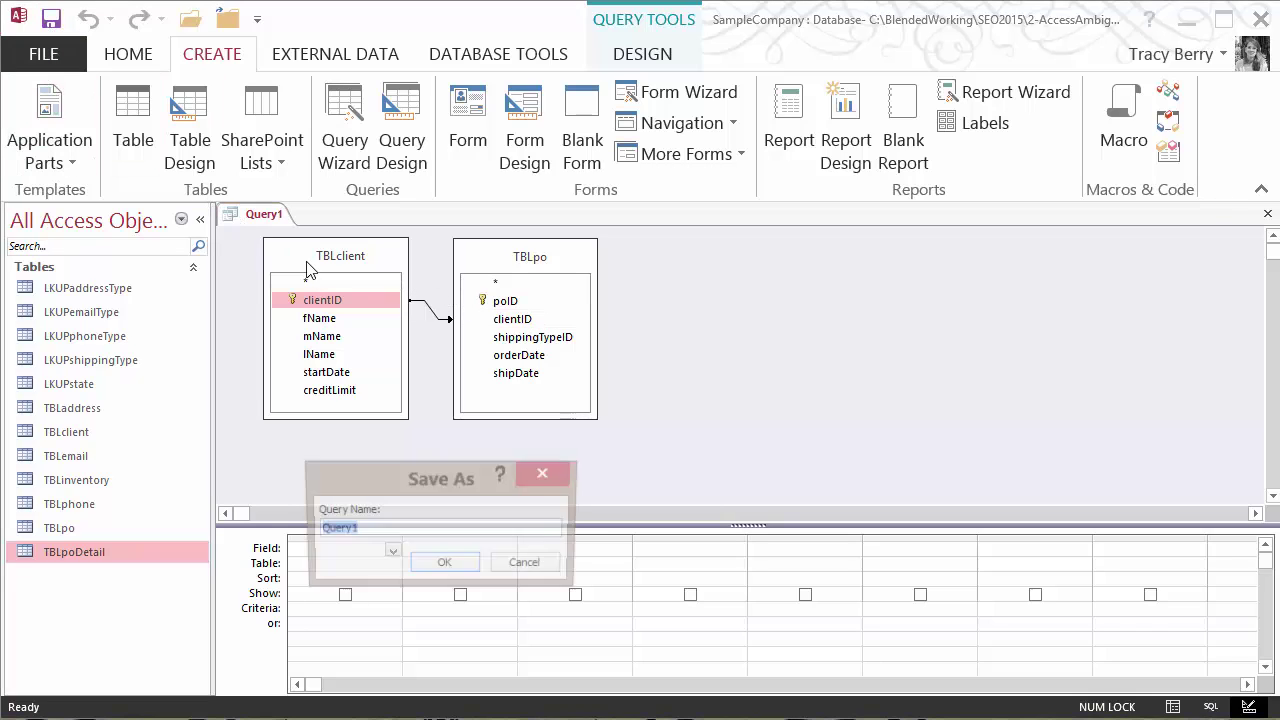
left_click(456, 565)
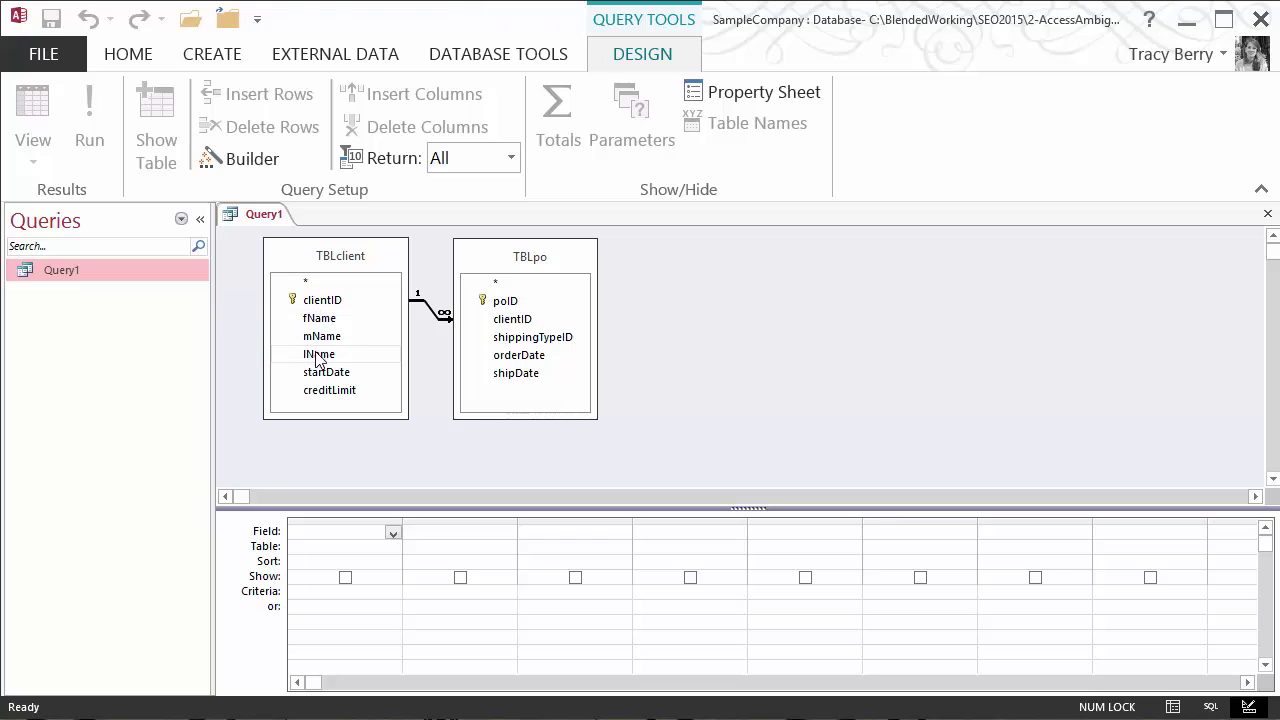
Step: Add lName, orderDate, clientID and poID to the Query1 output grid
double_click(317, 355)
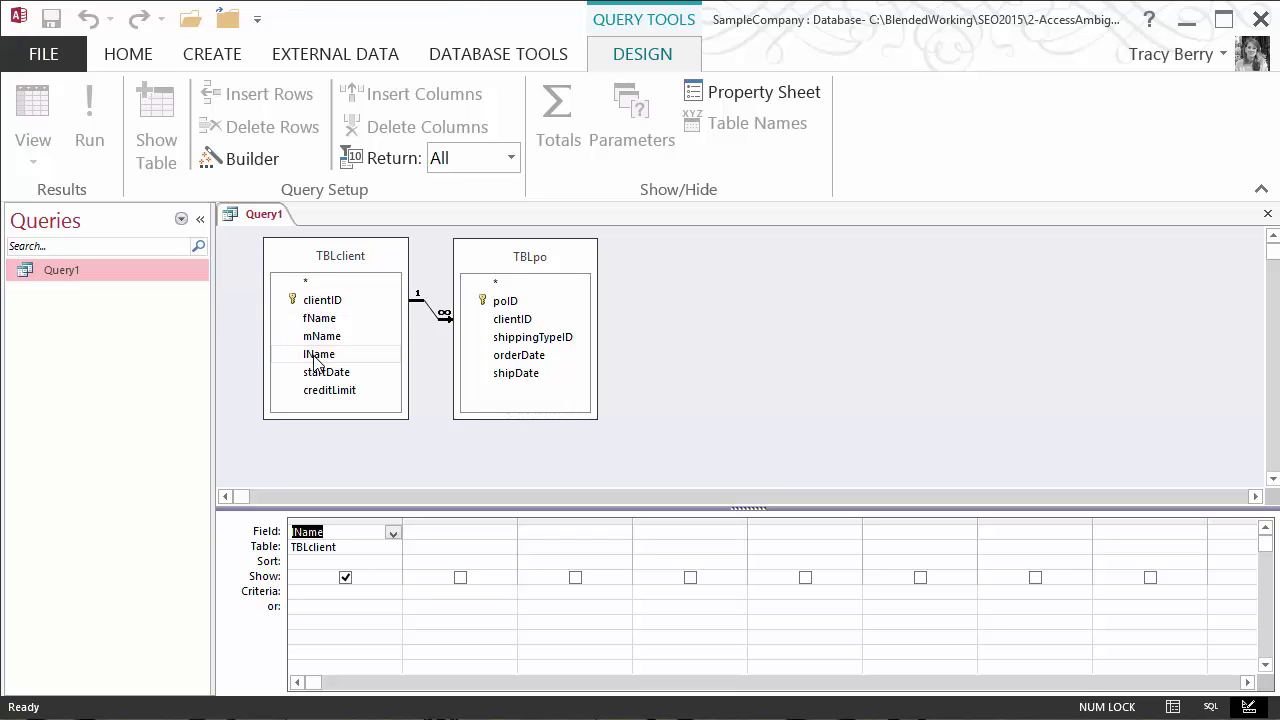
double_click(518, 355)
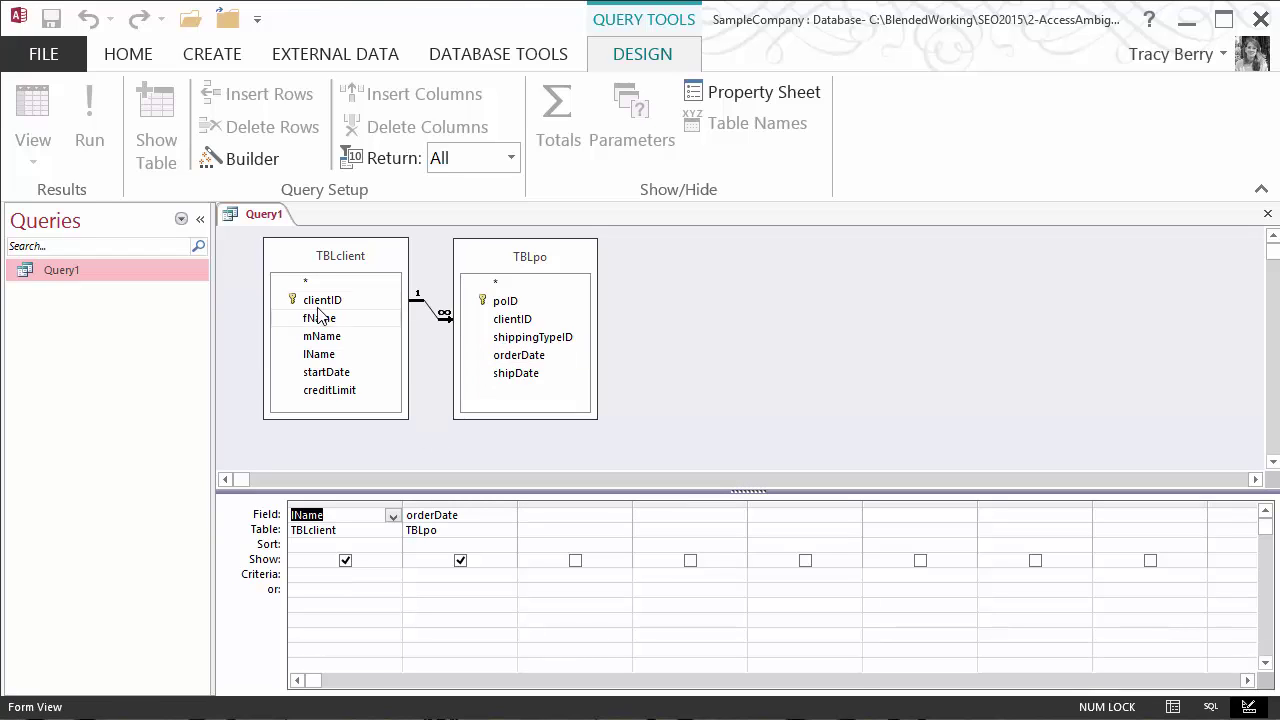
double_click(318, 302)
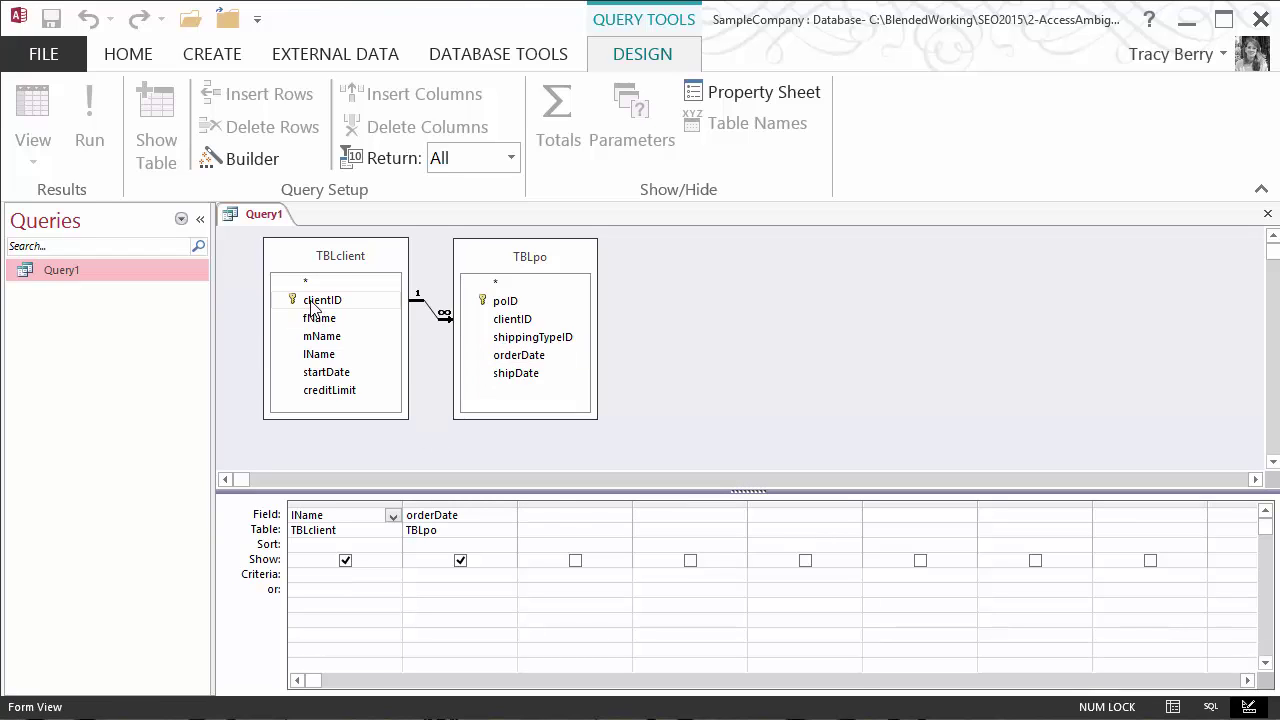
double_click(508, 302)
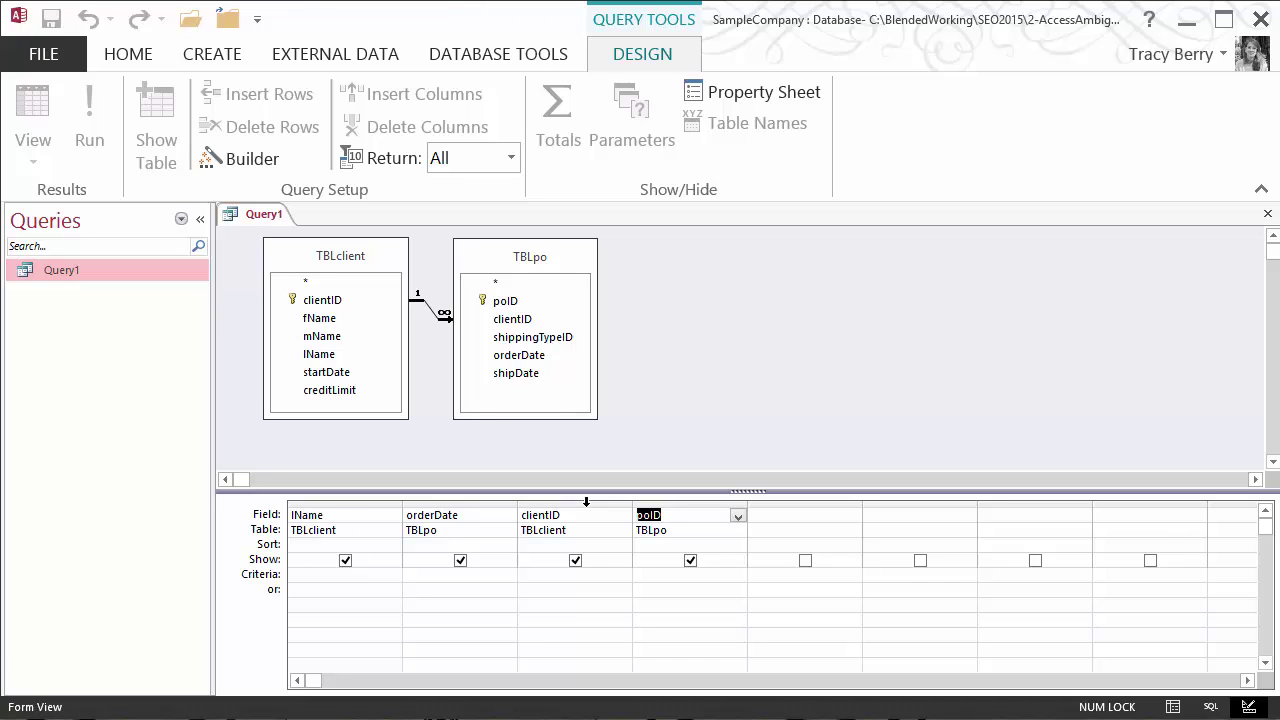
Step: Close the Query1 query
right_click(252, 216)
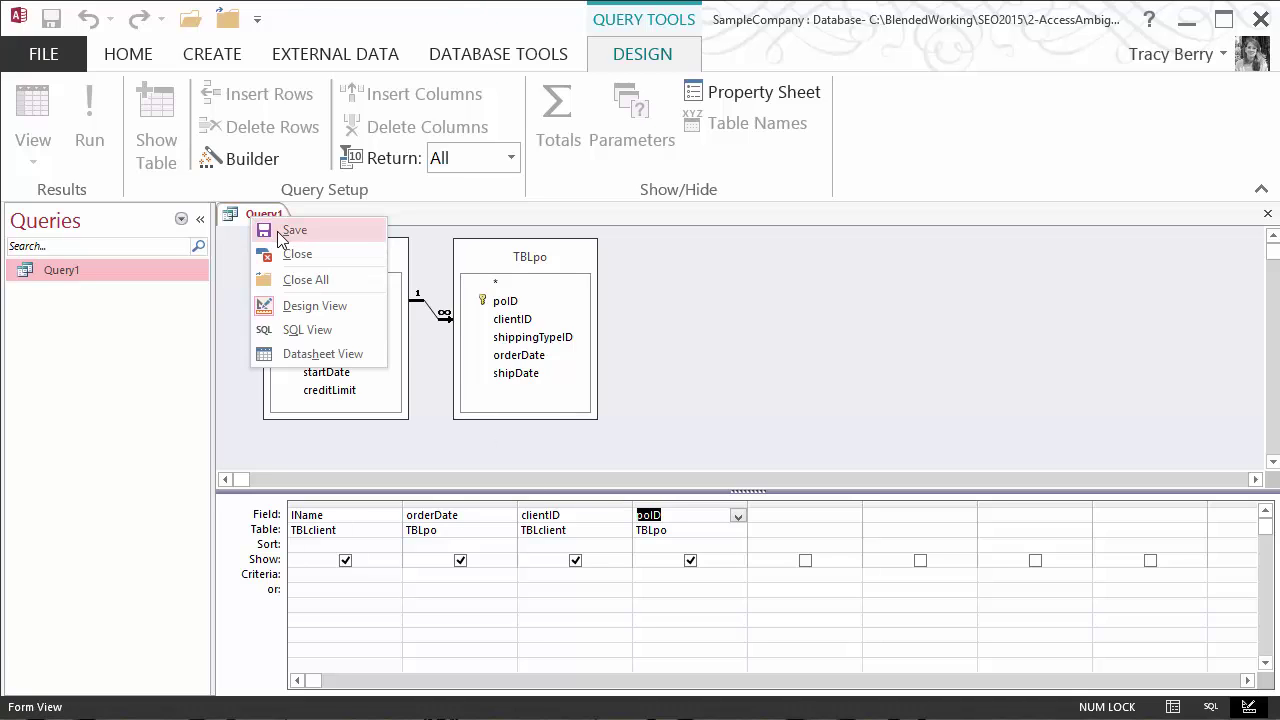
left_click(258, 214)
right_click(265, 215)
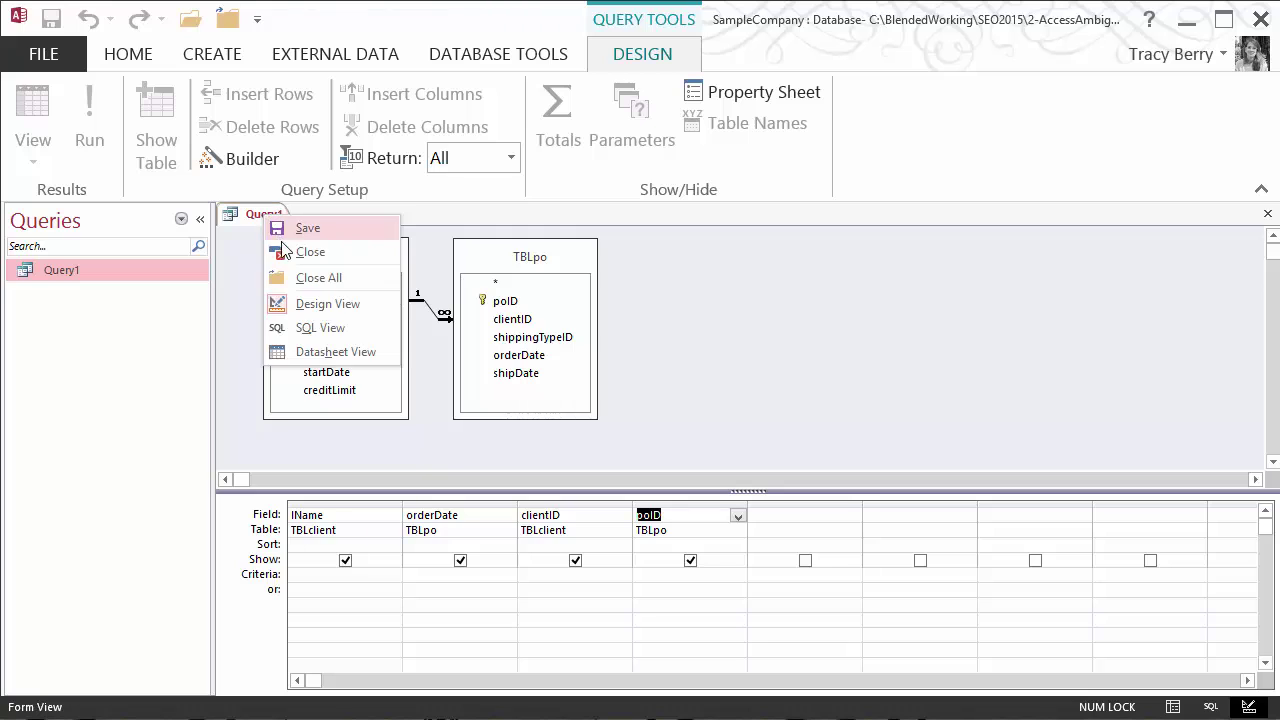
left_click(285, 252)
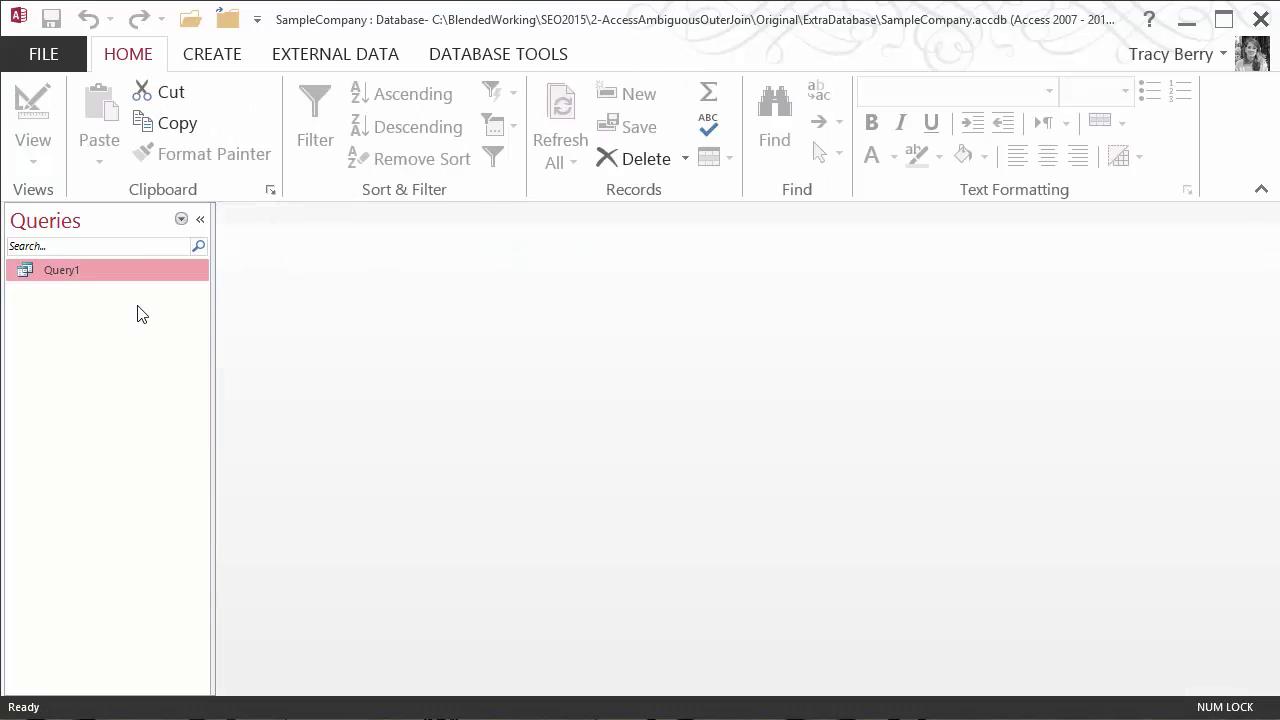
Step: Create a new design-view query with Query1 and TBLpoDetail as its sources
left_click(214, 62)
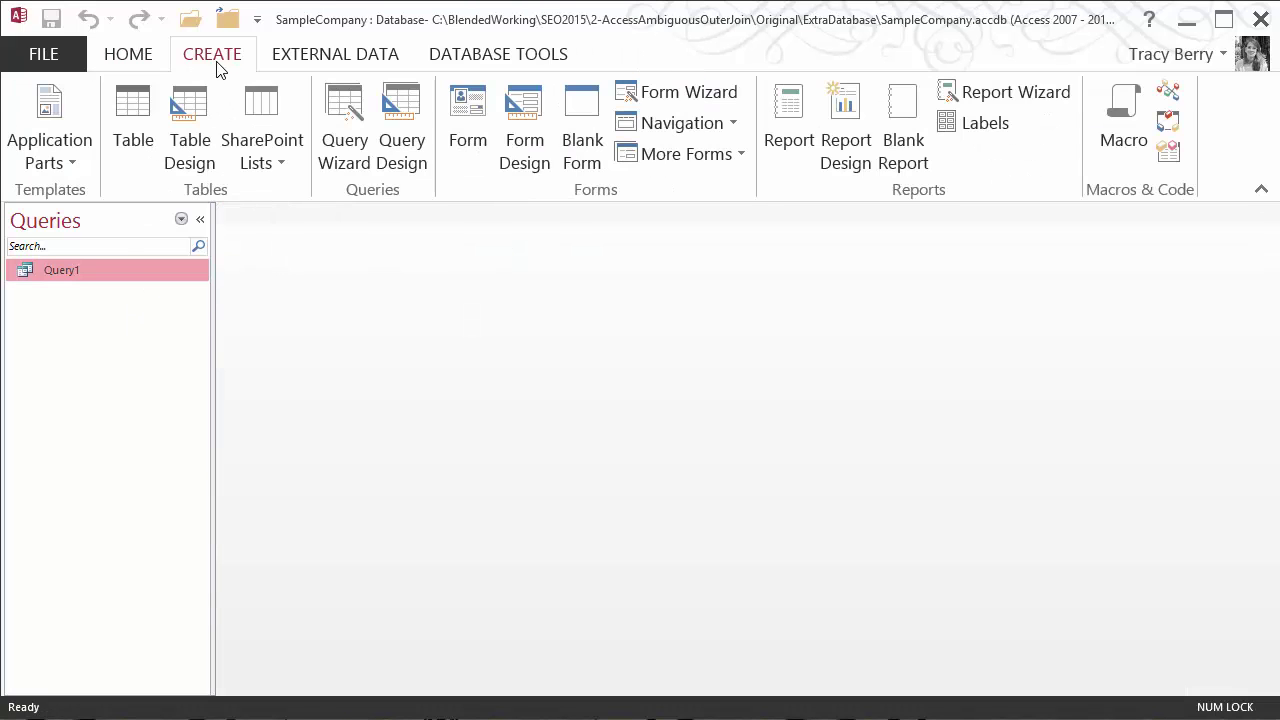
left_click(406, 140)
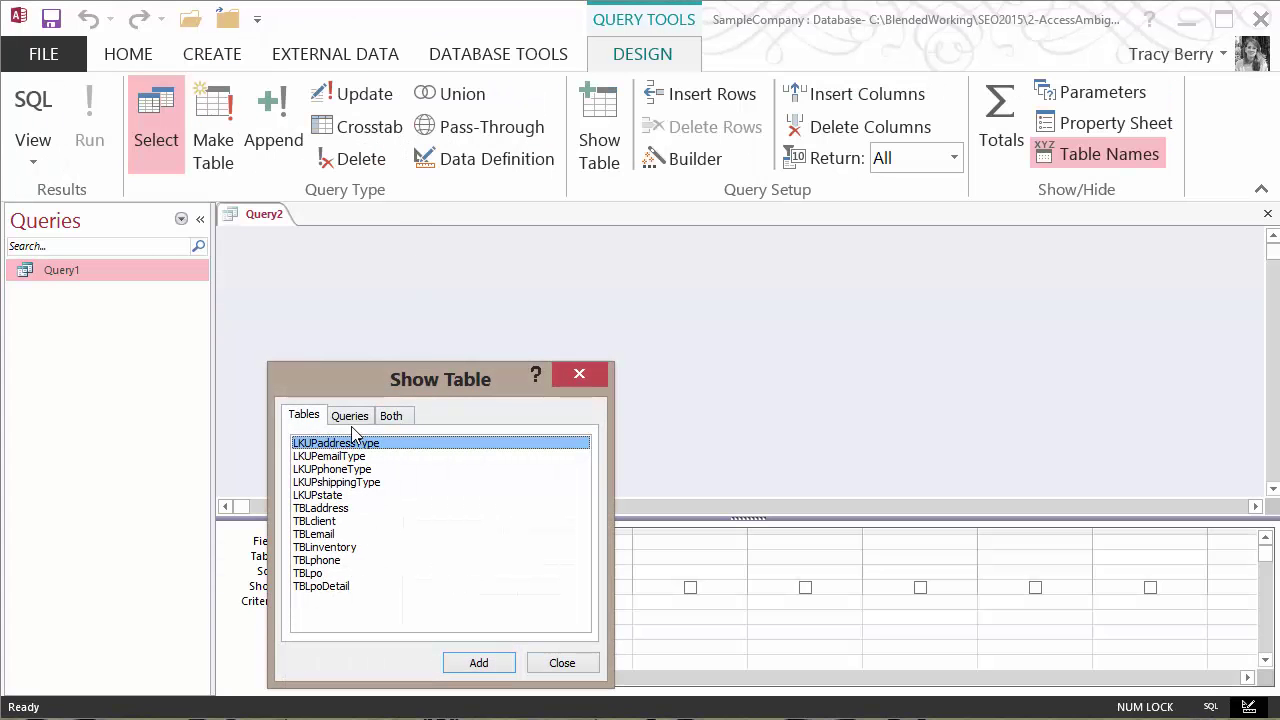
left_click(351, 418)
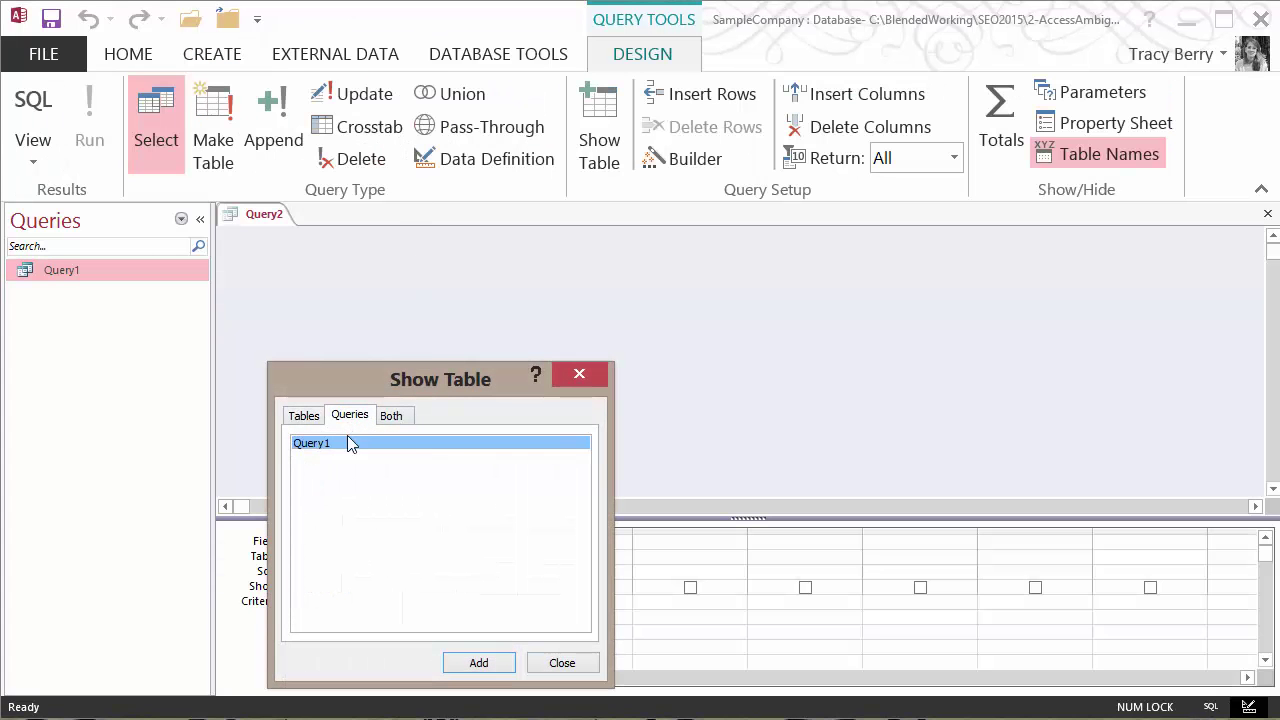
left_click(477, 663)
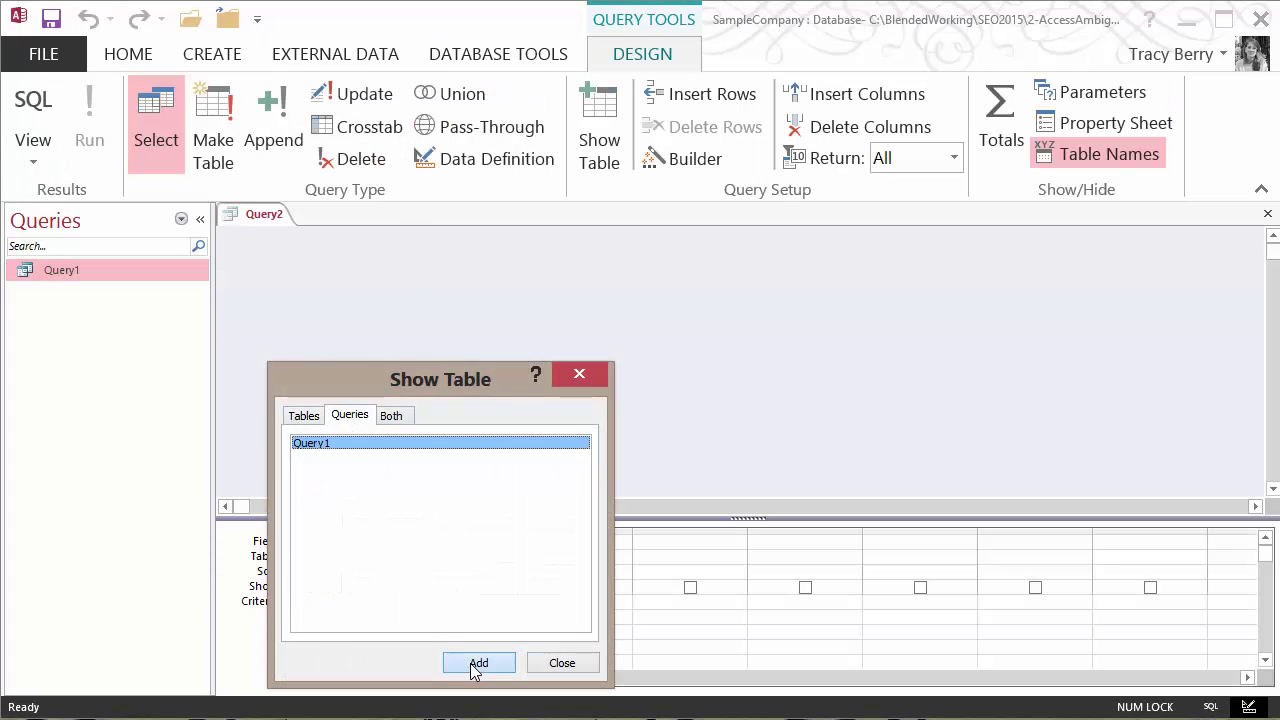
left_click(303, 416)
left_click(340, 586)
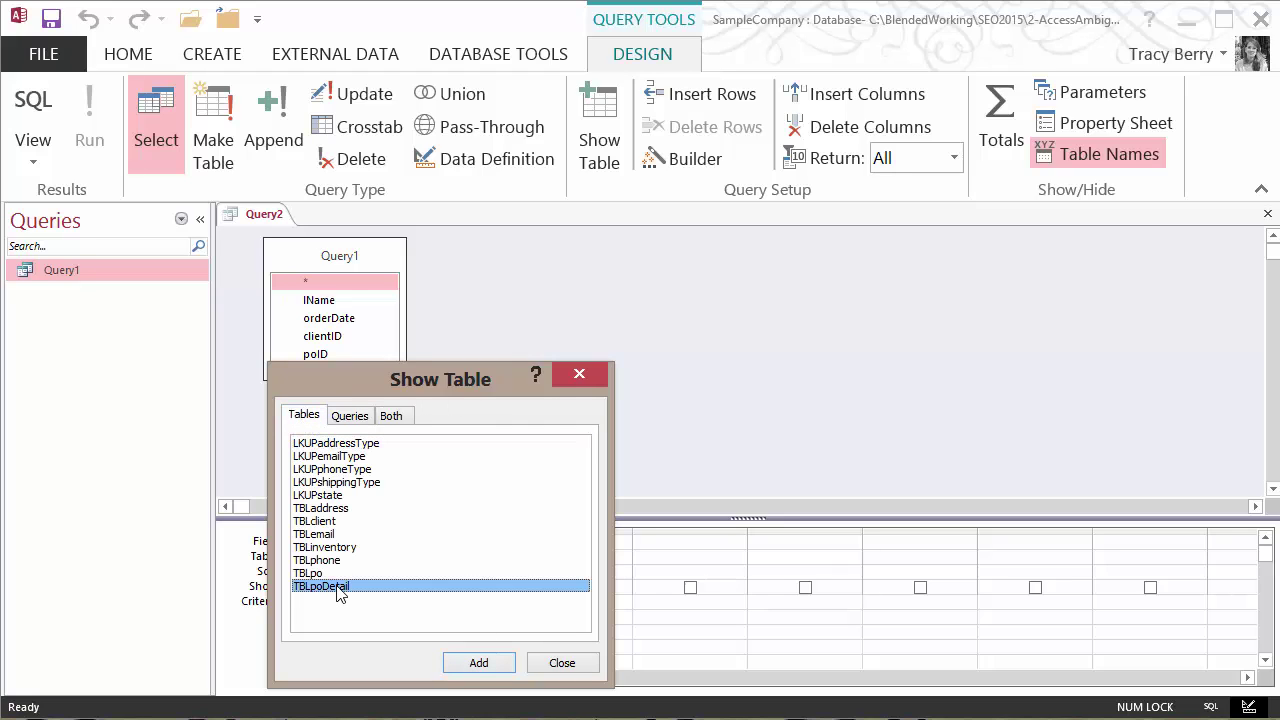
left_click(477, 663)
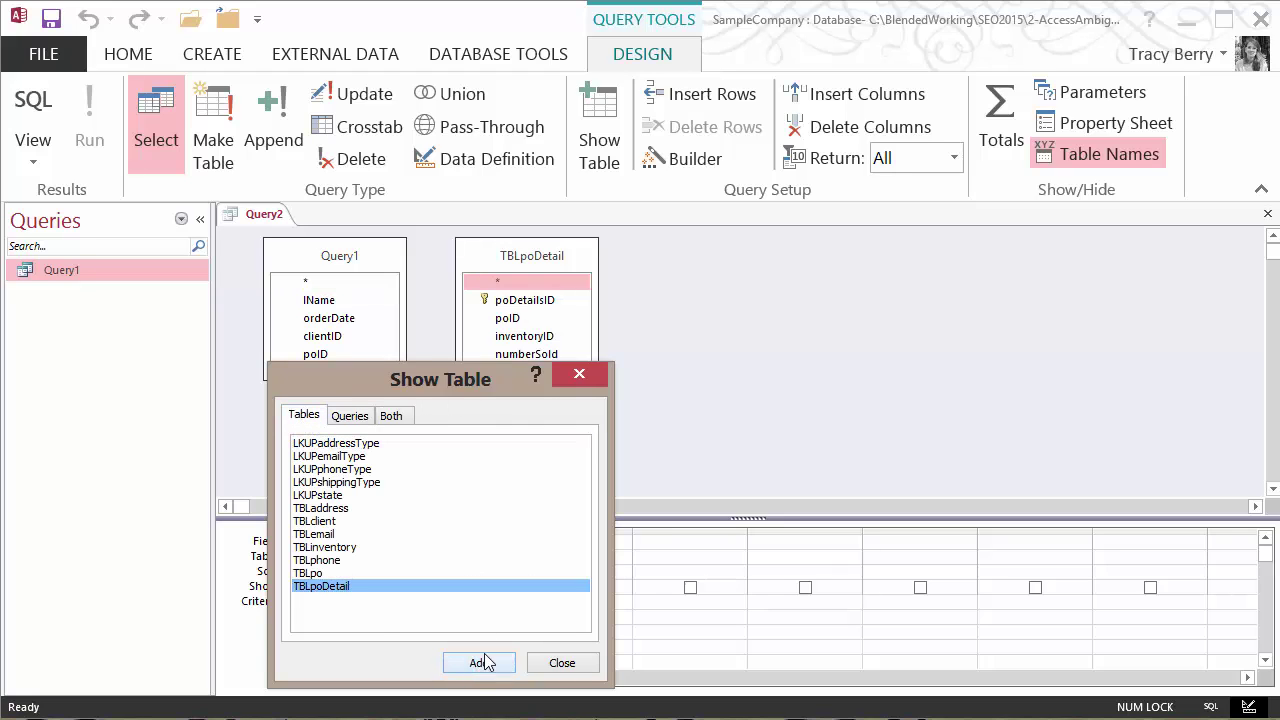
left_click(589, 377)
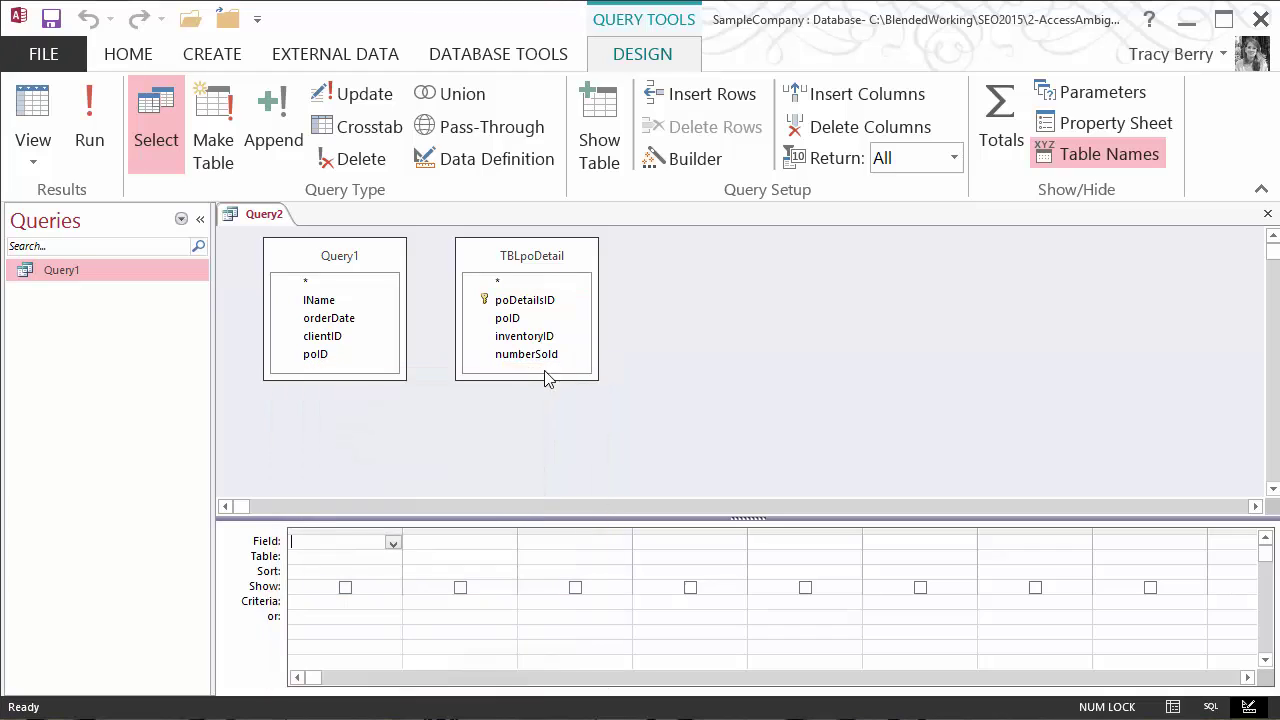
Step: Connect poID in Query1 to poID in TBLpoDetail
left_click(345, 336)
left_click_drag(348, 353, 505, 320)
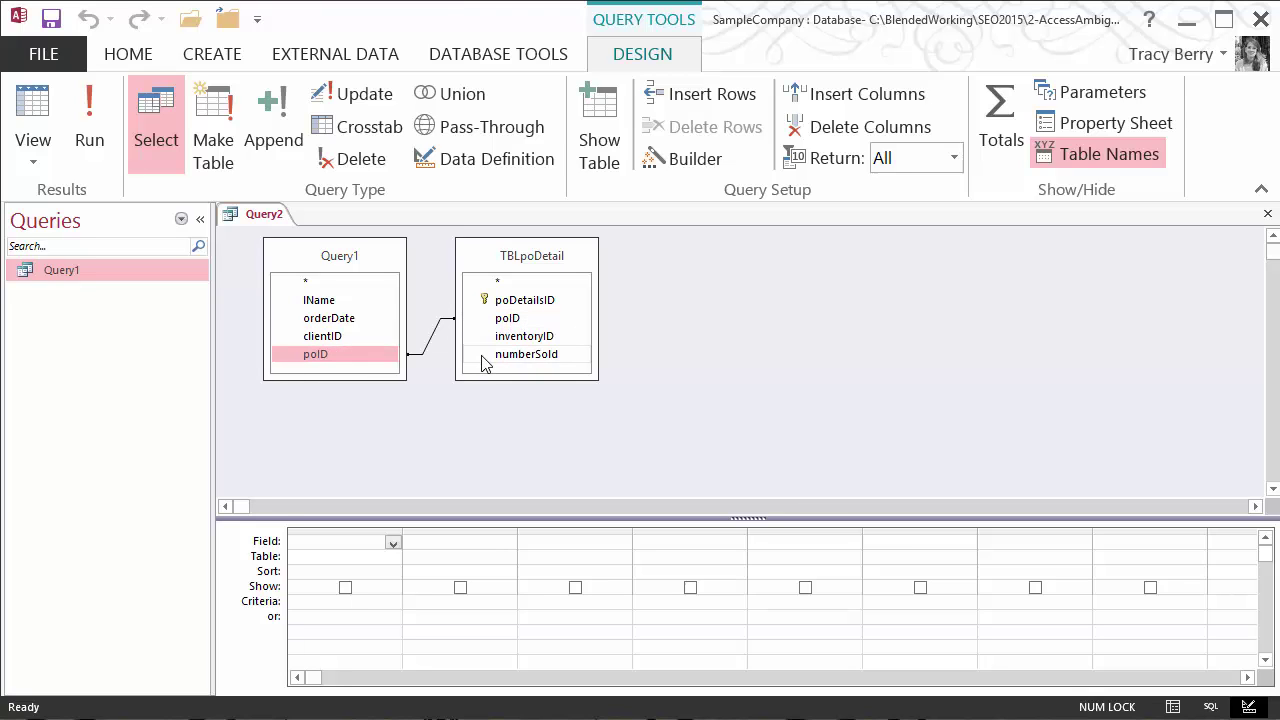